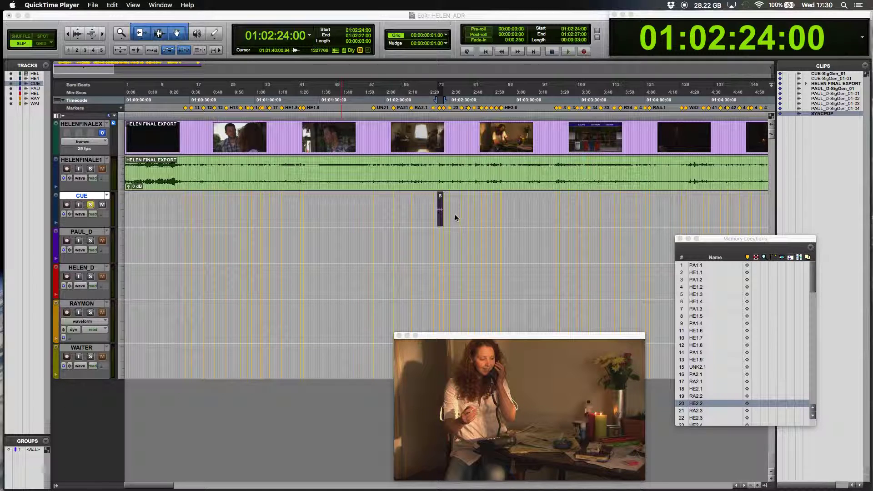
Step: Click into the CUE track's cue clip to bring the HELEN_ADR session to the front
{"action": "left_click", "coordinate": [438, 223]}
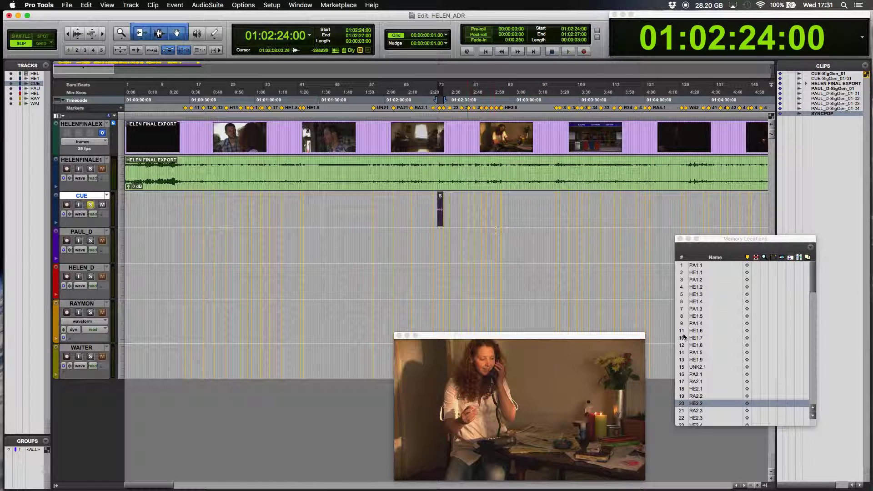
{"action": "scroll", "coordinate": [719, 305], "scroll_direction": "down", "scroll_amount": 15}
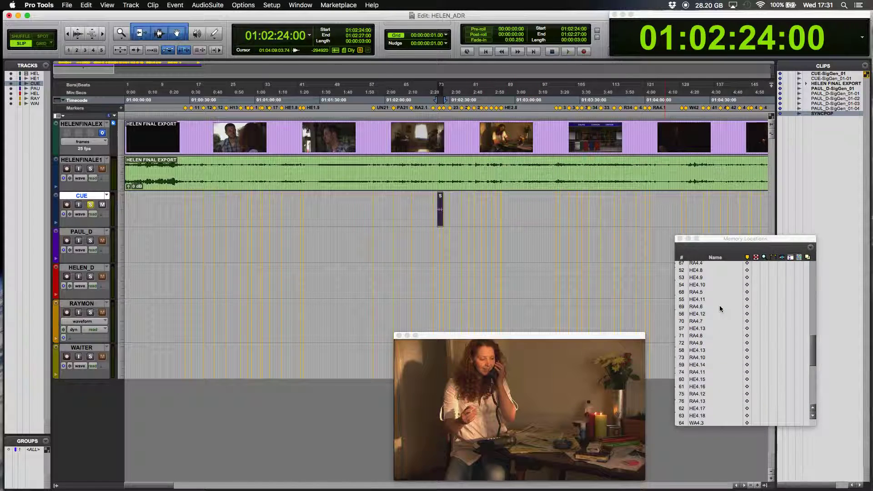
{"action": "scroll", "coordinate": [719, 304], "scroll_direction": "up", "scroll_amount": 15}
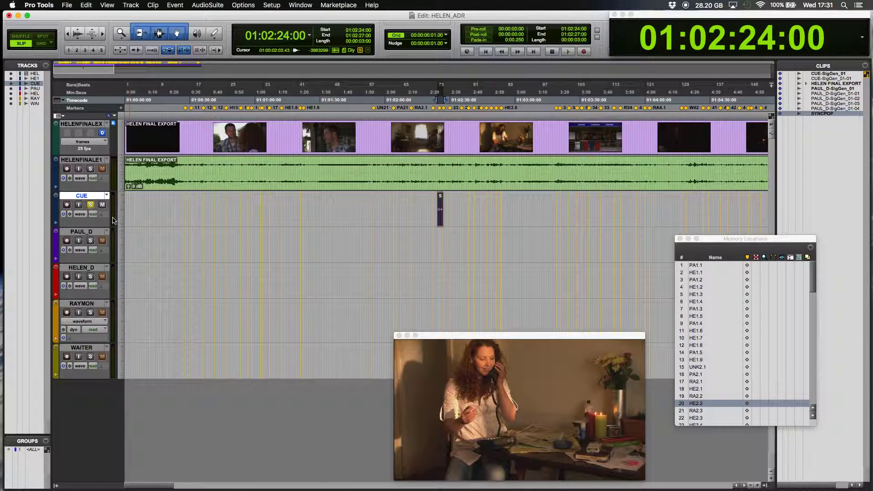
{"action": "key", "text": "space"}
{"action": "key", "text": "space"}
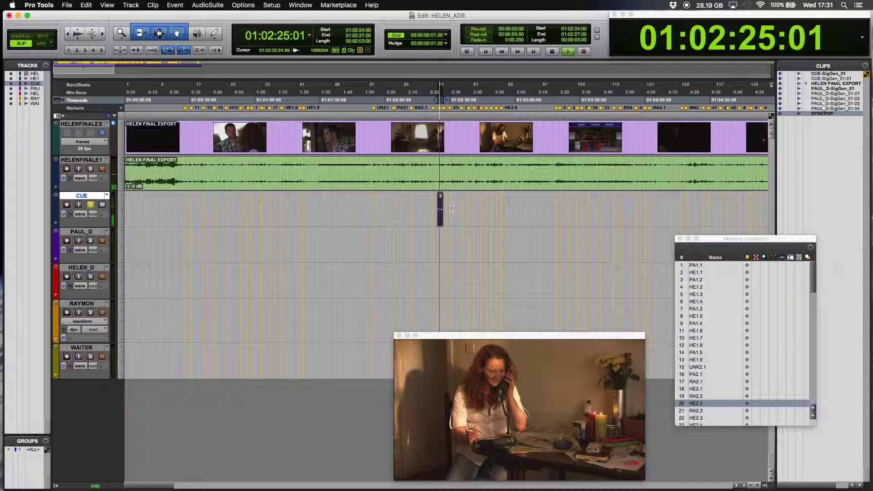
{"action": "key", "text": "space"}
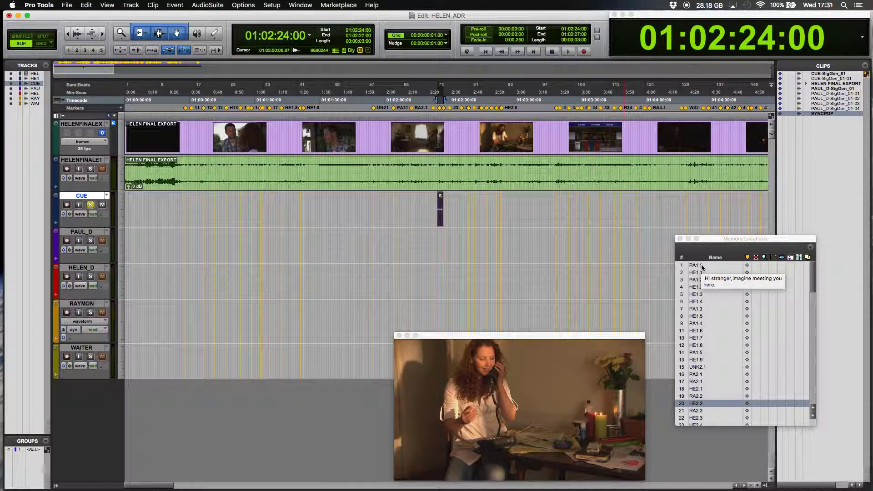
Step: Jump to memory location 27, RA2.5, at 01:02:49:01, then refocus the Edit timeline
{"action": "scroll", "coordinate": [698, 295], "scroll_direction": "down", "scroll_amount": 3}
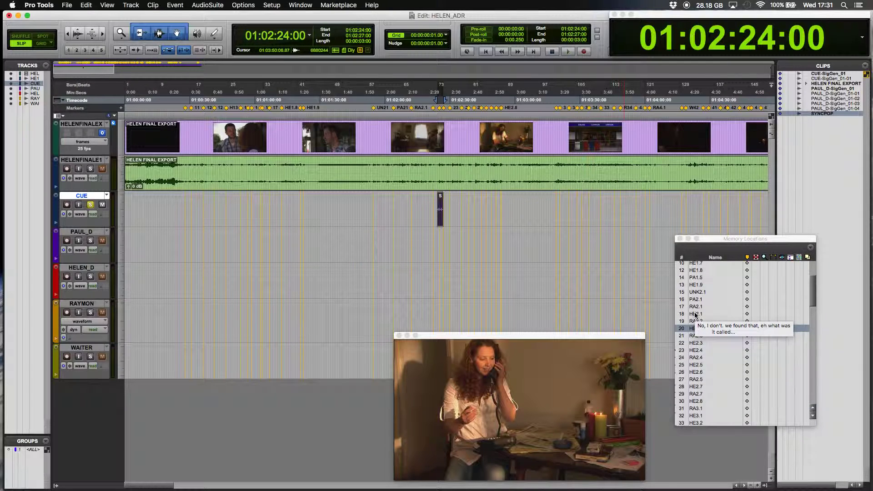
{"action": "left_click", "coordinate": [698, 382]}
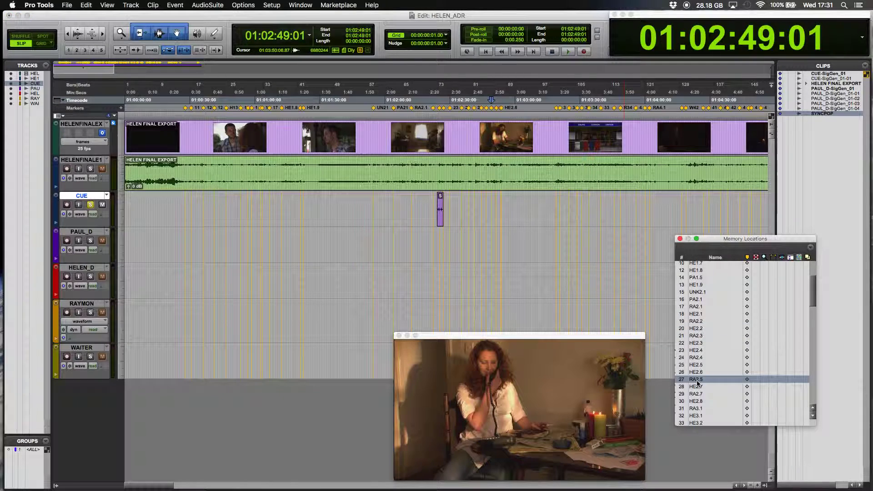
{"action": "left_click", "coordinate": [495, 226]}
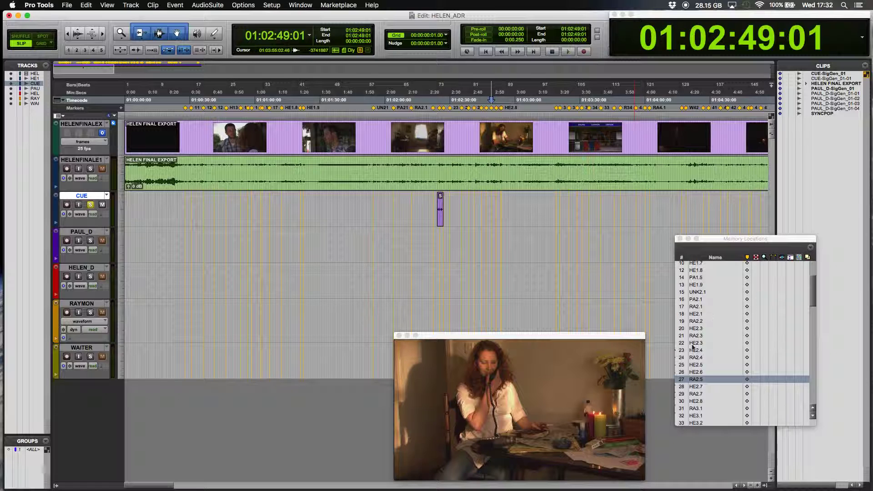
{"action": "mouse_move", "coordinate": [703, 378]}
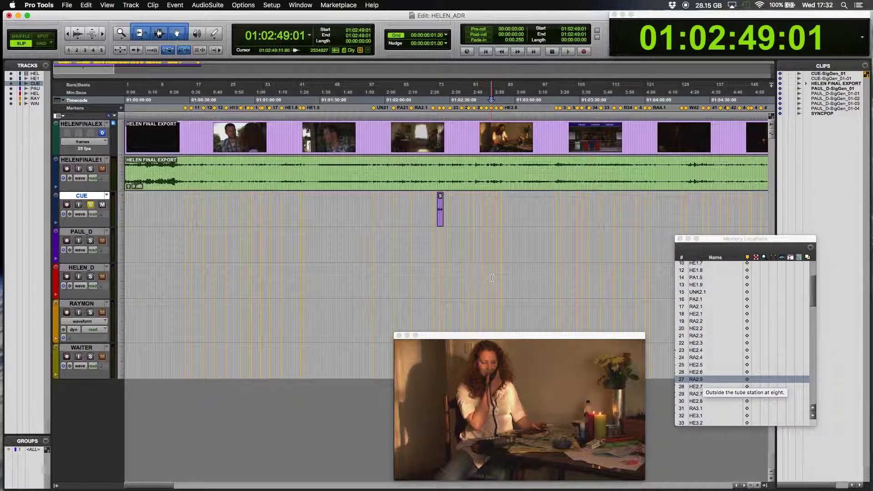
Step: Snap the cue clip's end to RA2.5 and audition it briefly
{"action": "left_click", "coordinate": [439, 215], "text": "ctrl+super"}
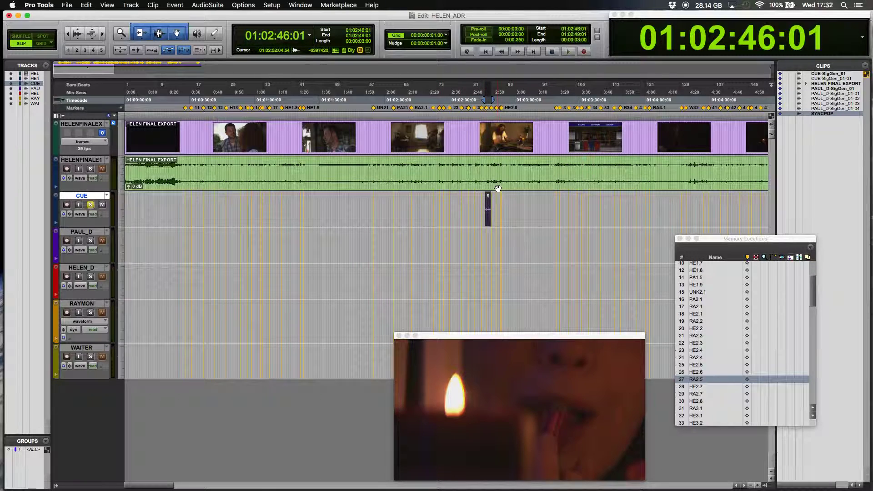
{"action": "key", "text": "space"}
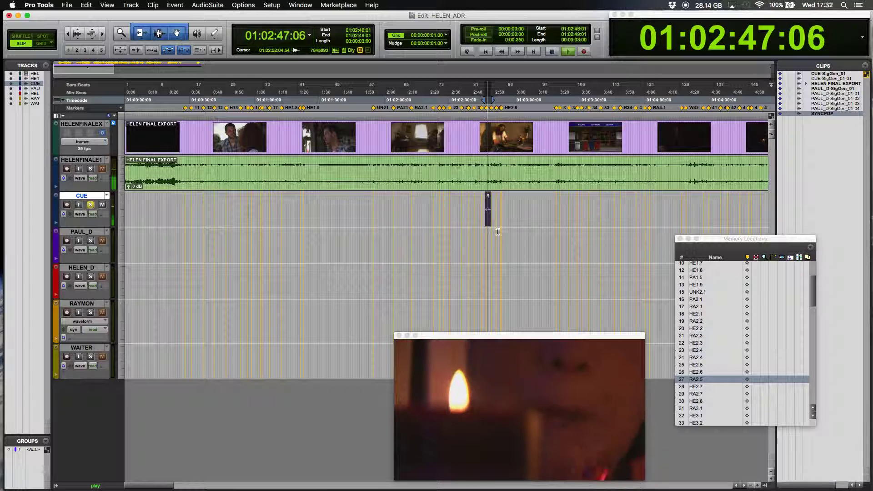
{"action": "key", "text": "space"}
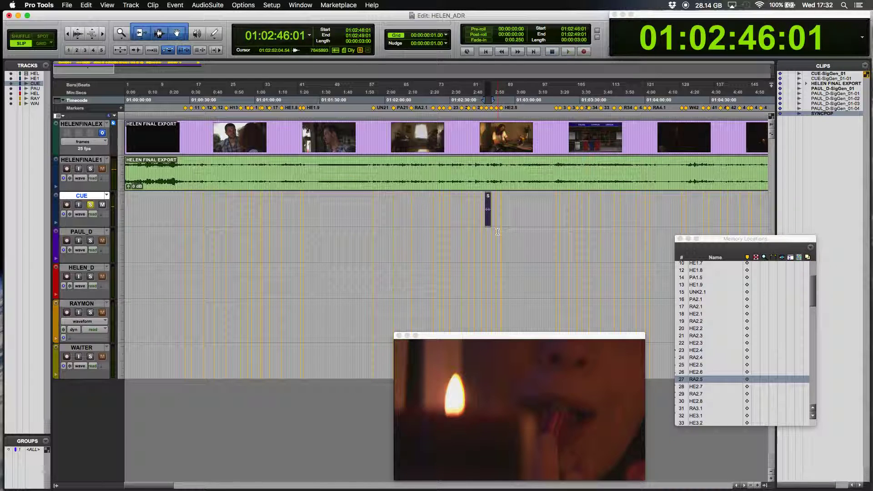
Step: Snap the SYNCPOP clip's end to HE2.8, spanning 01:02:50:14–01:02:53:14, and zoom in
{"action": "left_click", "coordinate": [693, 401]}
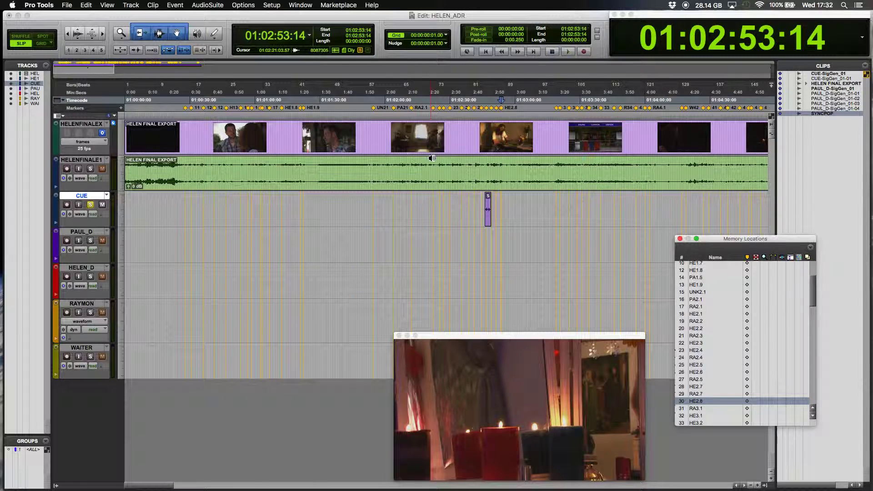
{"action": "left_click", "coordinate": [487, 221], "text": "ctrl+super"}
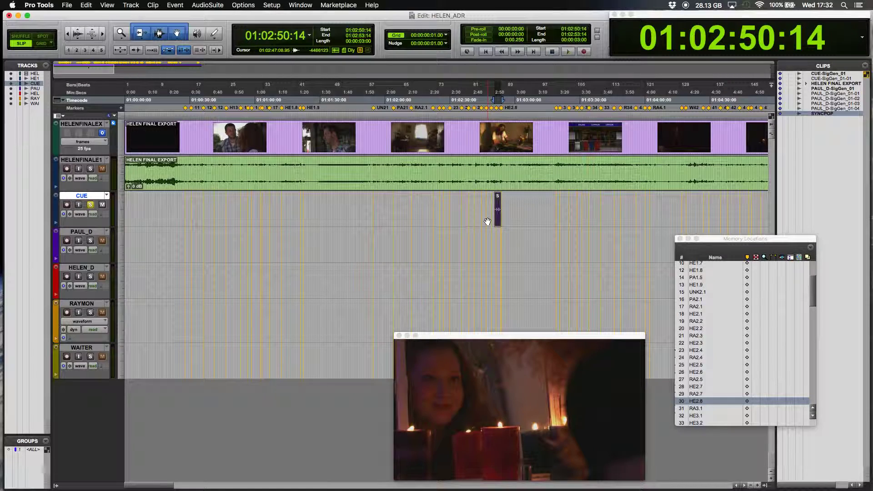
{"action": "left_click", "coordinate": [102, 35]}
Step: Zoom in further and snap the SYNCPOP clip's end to RA2.7, spanning 01:02:50:03–01:02:53:03
{"action": "left_click", "coordinate": [102, 34]}
{"action": "left_click", "coordinate": [103, 34]}
{"action": "left_click", "coordinate": [103, 35]}
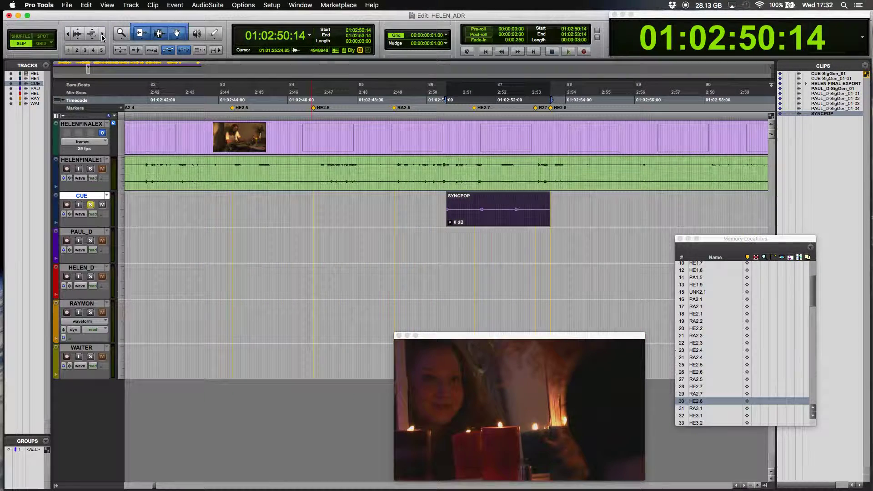
{"action": "left_click", "coordinate": [102, 34]}
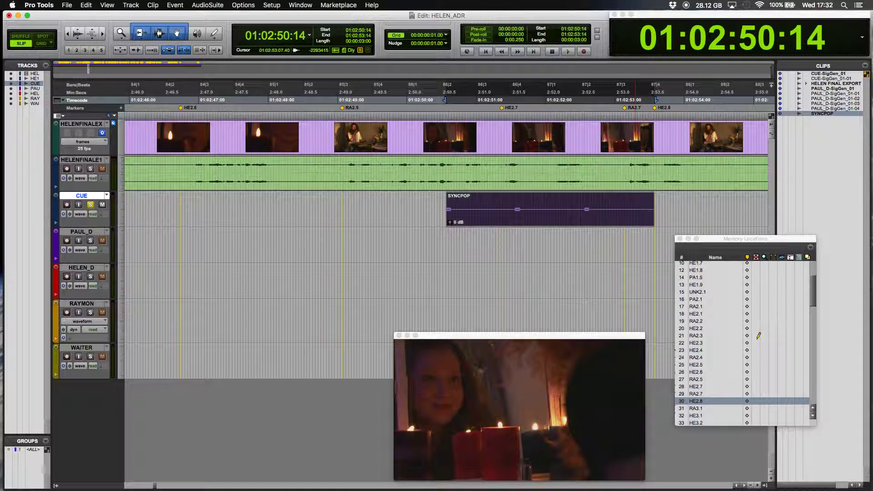
{"action": "left_click", "coordinate": [694, 394]}
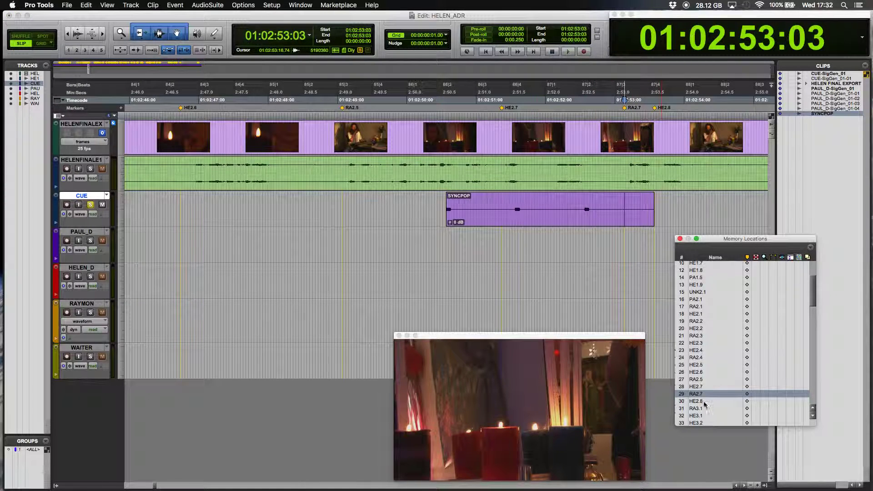
{"action": "left_click", "coordinate": [570, 222], "text": "ctrl+super"}
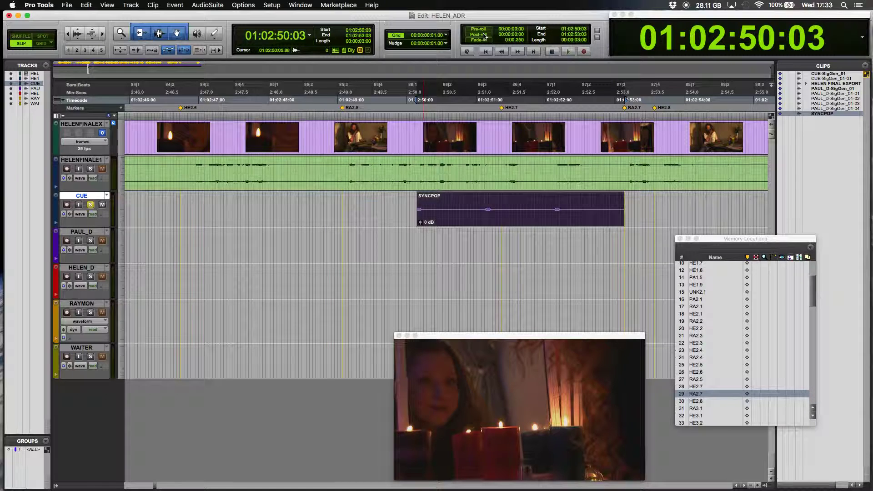
Step: Enable pre/post-roll, adjust the post-roll length, and play from the SYNCPOP cue at RA2.7
{"action": "key", "text": "super+k"}
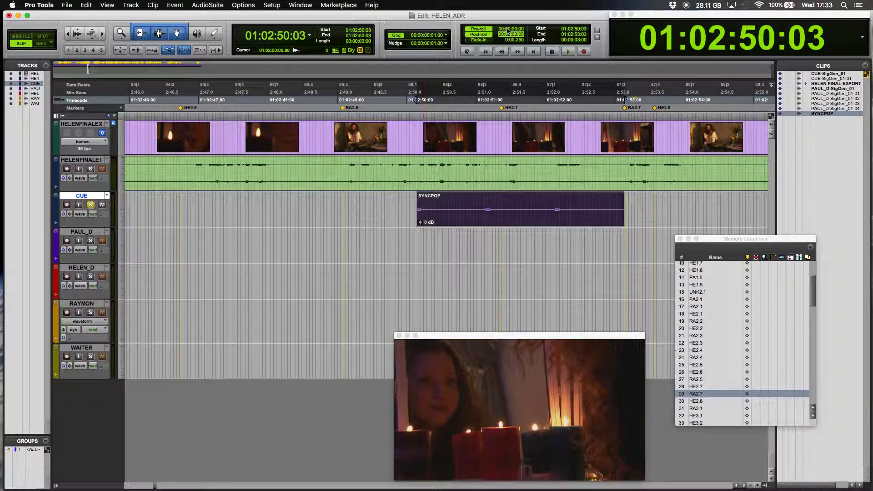
{"action": "left_click_drag", "start_coordinate": [507, 30], "coordinate": [508, 41]}
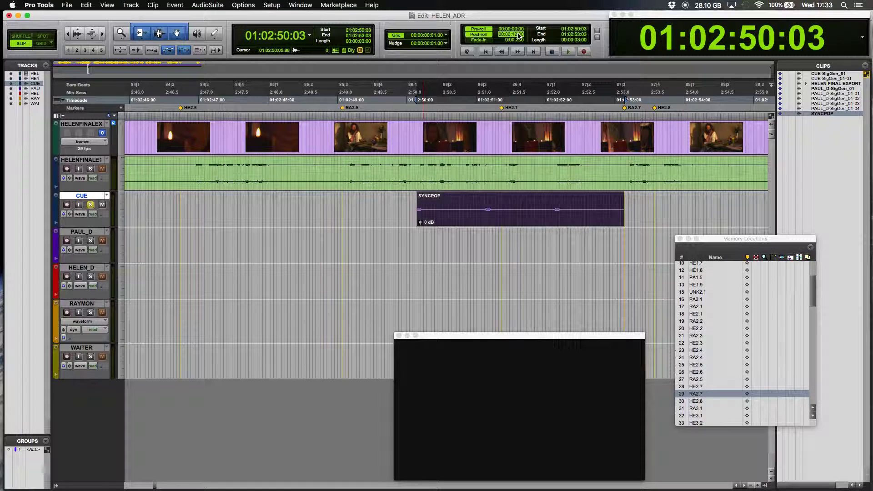
{"action": "key", "text": "space"}
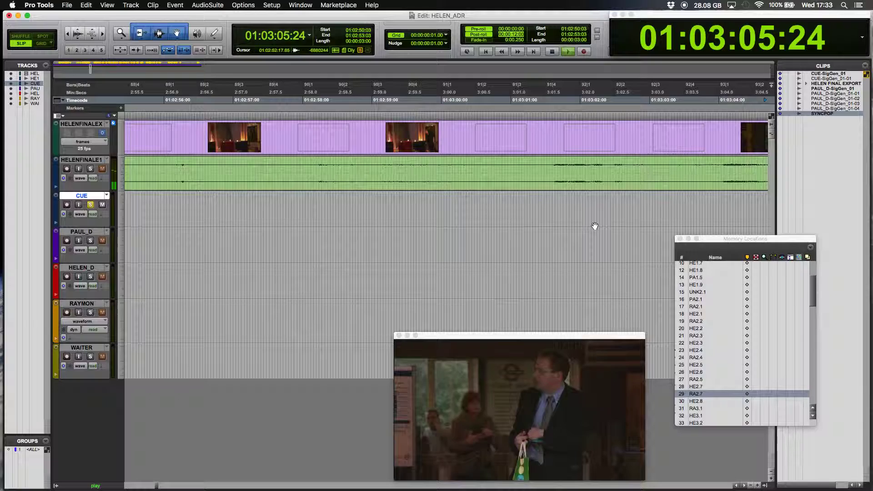
Step: Zoom the timeline out, stop playback, and toggle pre-roll and post-roll off and back on
{"action": "left_click", "coordinate": [750, 485]}
{"action": "left_click", "coordinate": [750, 485]}
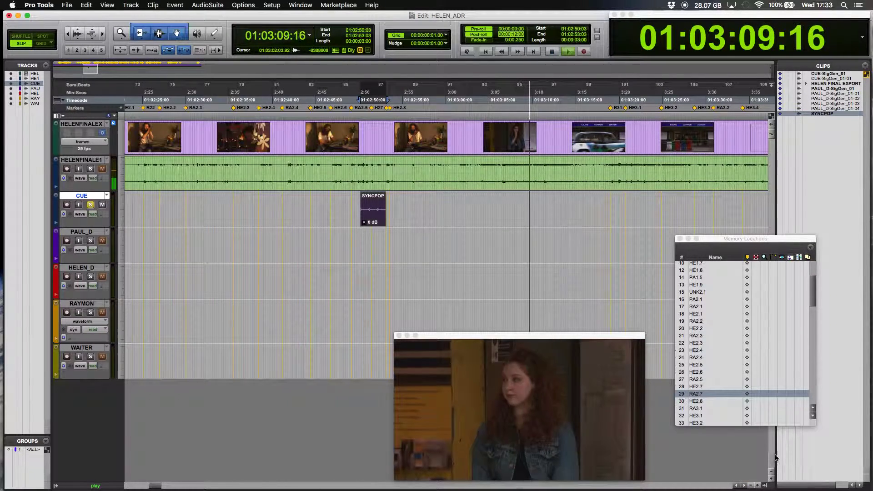
{"action": "key", "text": "space"}
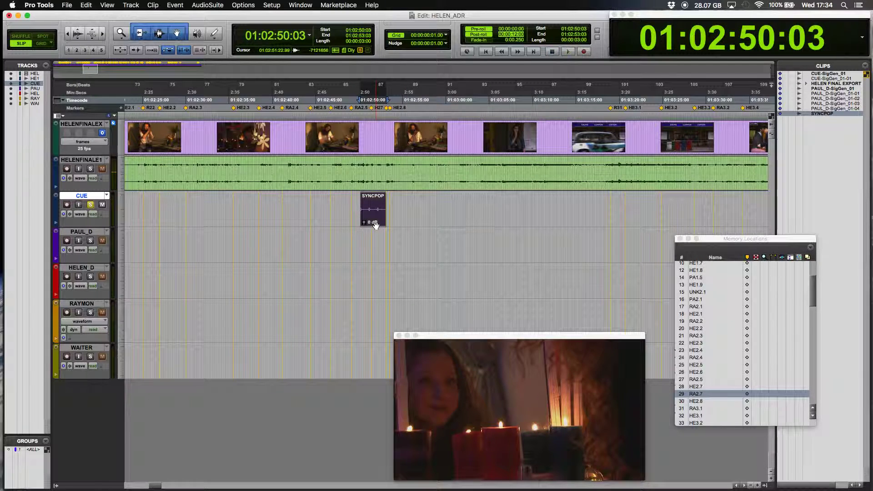
{"action": "key", "text": "super+k"}
{"action": "key", "text": "super+k"}
{"action": "key", "text": "space"}
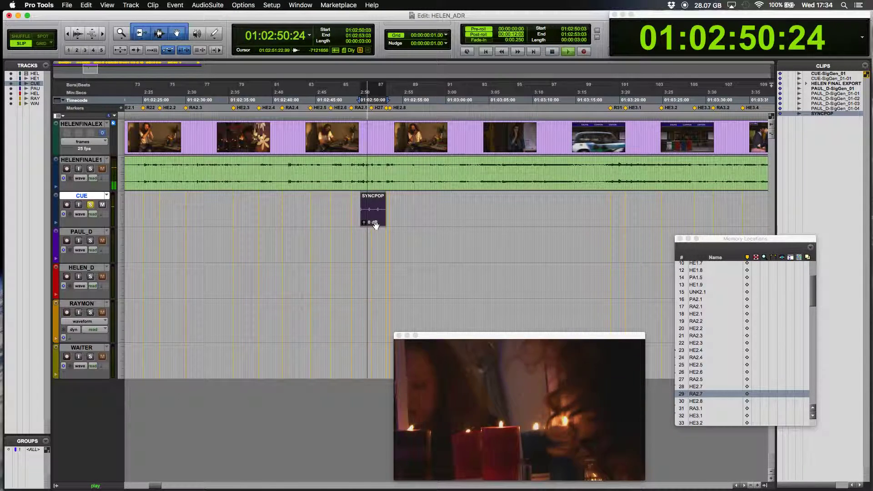
{"action": "left_click", "coordinate": [552, 52]}
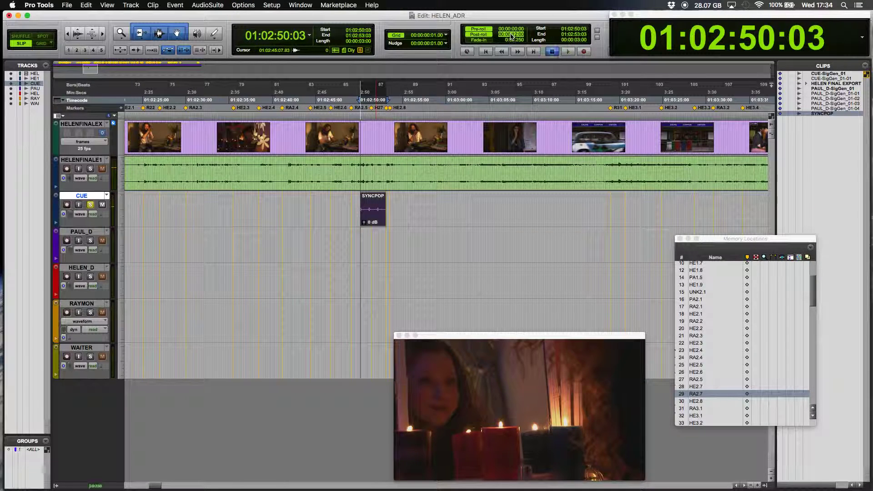
Step: Lengthen the post-roll to about 00:00:10:23 and stop playback back at 01:02:50:03
{"action": "key", "text": "space"}
{"action": "key", "text": "space"}
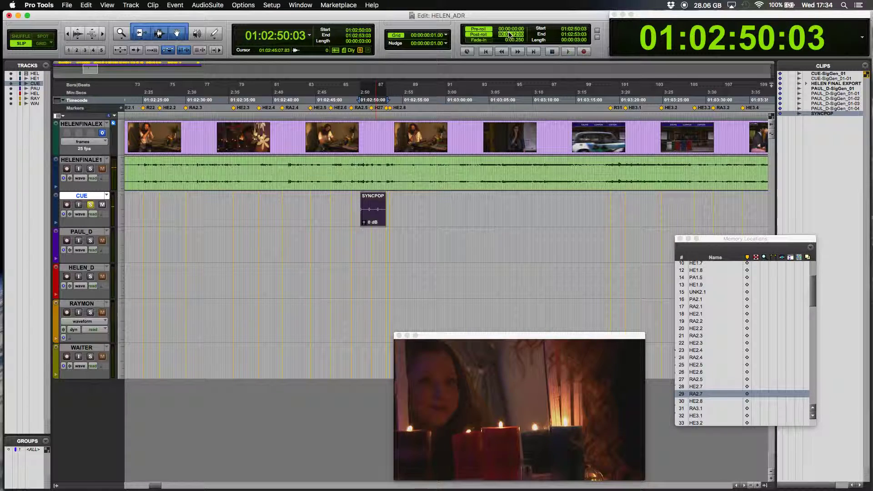
{"action": "left_click_drag", "start_coordinate": [515, 37], "coordinate": [515, 50]}
{"action": "key", "text": "space"}
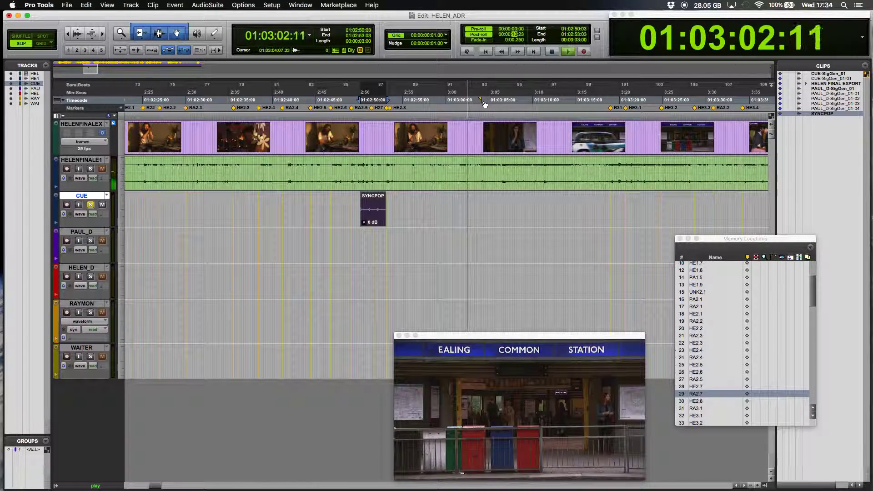
{"action": "key", "text": "space"}
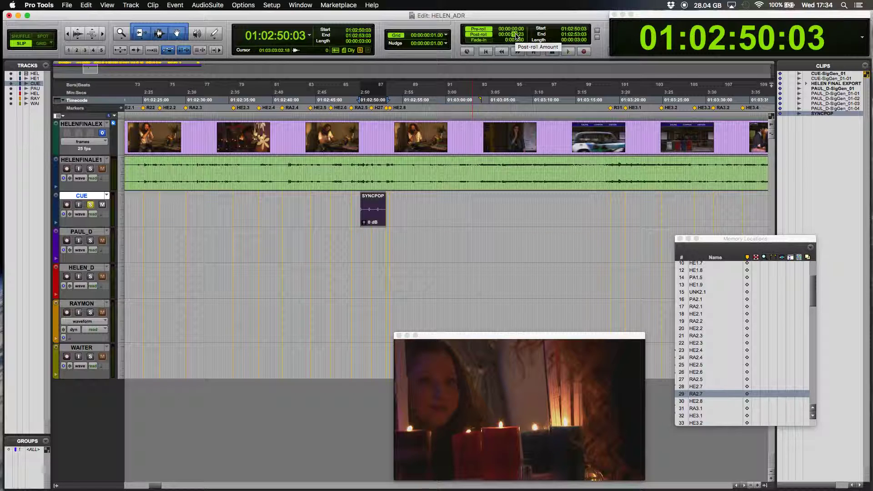
Step: Turn pre/post-roll off, then record-arm and mute the PAUL_D track
{"action": "key", "text": "super+k"}
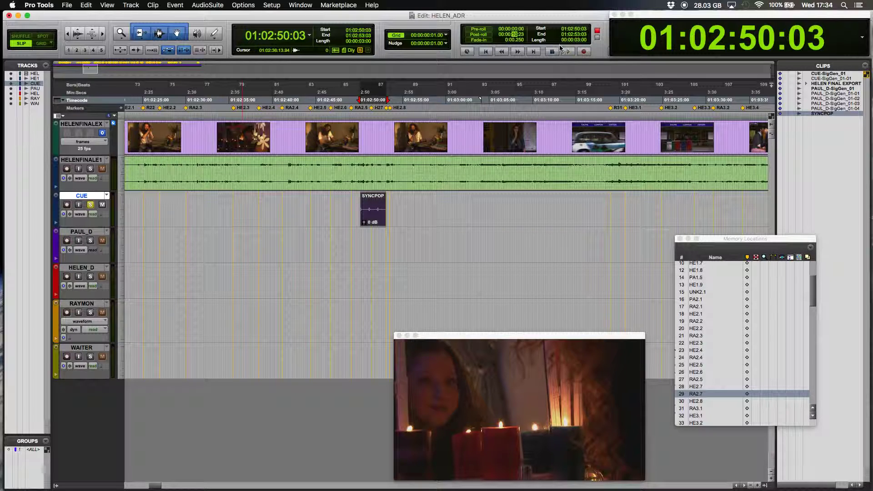
{"action": "left_click", "coordinate": [67, 241]}
{"action": "left_click", "coordinate": [101, 242]}
Step: Toggle PAUL_D's record arm and move to memory location PA2.1 at 01:02:00:24, zoomed out
{"action": "left_click", "coordinate": [701, 409]}
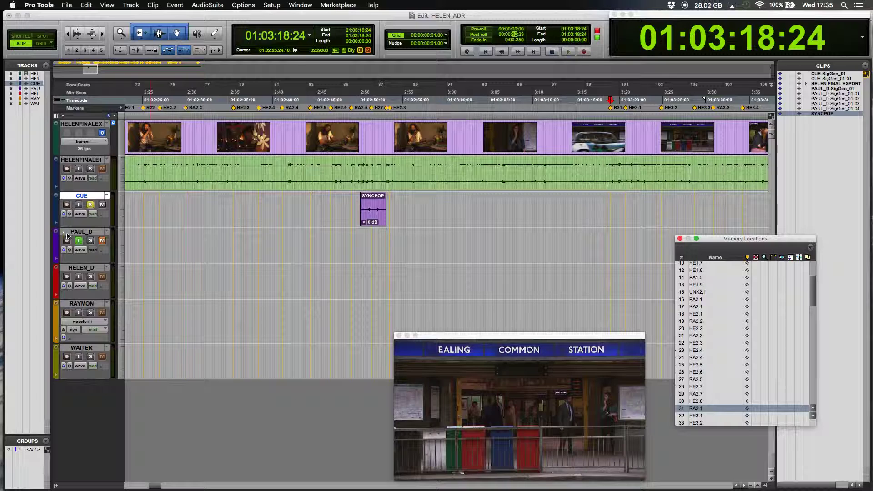
{"action": "left_click", "coordinate": [66, 240]}
{"action": "left_click", "coordinate": [697, 299]}
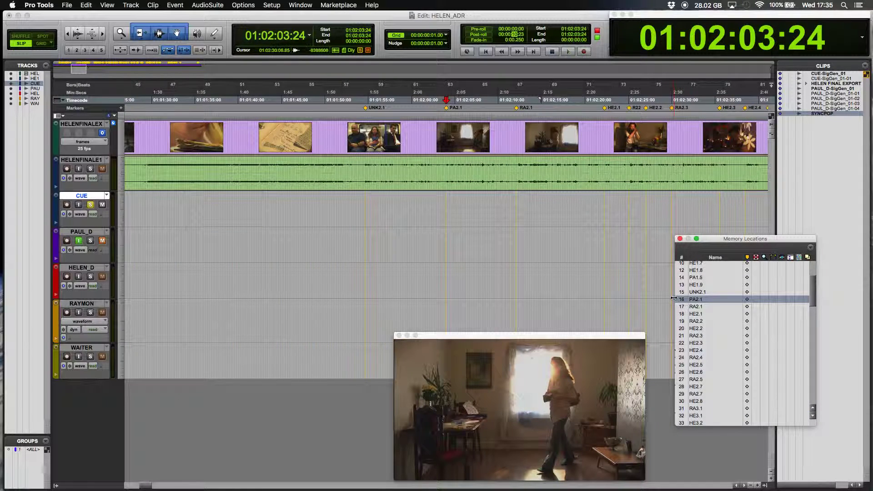
{"action": "left_click", "coordinate": [67, 34]}
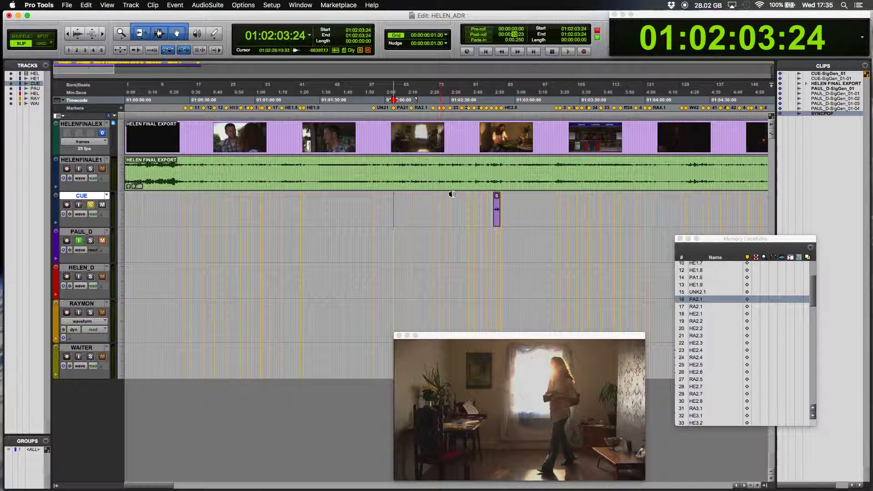
Step: Select the SYNCPOP clip and snap its end to the PA2.1 memory location
{"action": "left_click", "coordinate": [497, 219]}
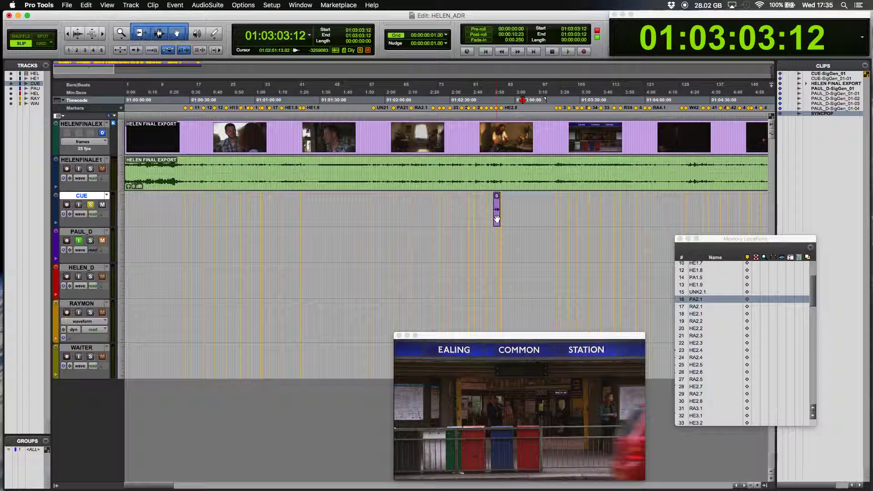
{"action": "left_click", "coordinate": [496, 219], "text": "ctrl+shift"}
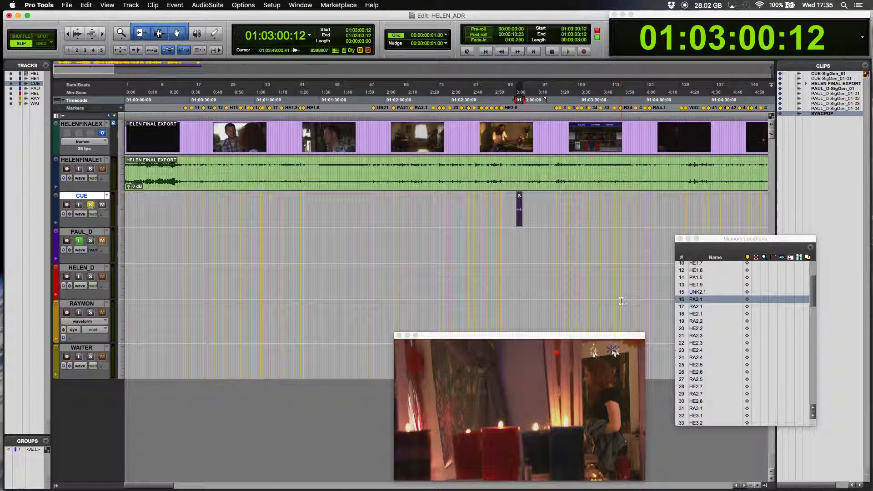
{"action": "left_click", "coordinate": [704, 299]}
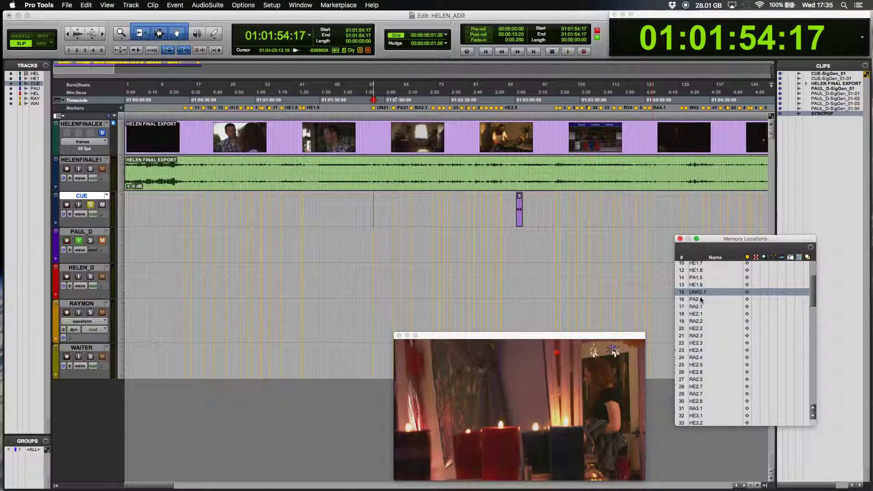
{"action": "left_click", "coordinate": [519, 220], "text": "ctrl+shift"}
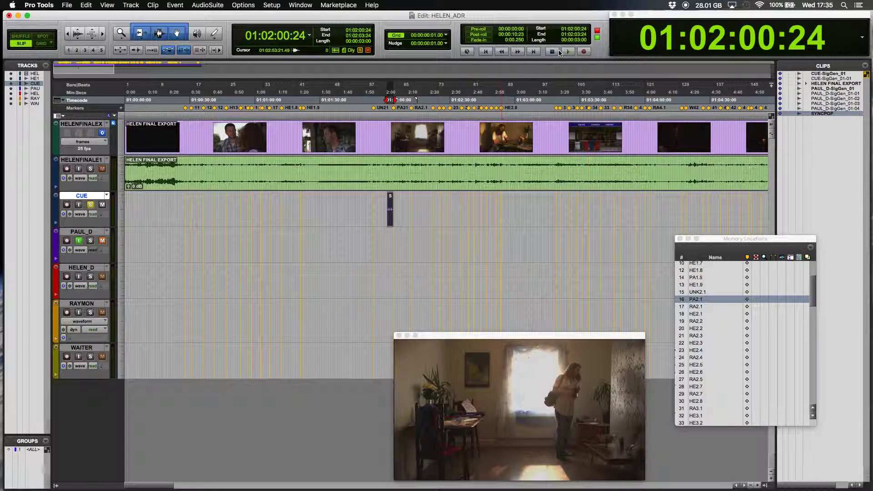
Step: Turn pre-roll and post-roll back on and play the cue beeps, stopping back at PA2.1
{"action": "key", "text": "super+k"}
{"action": "key", "text": "space"}
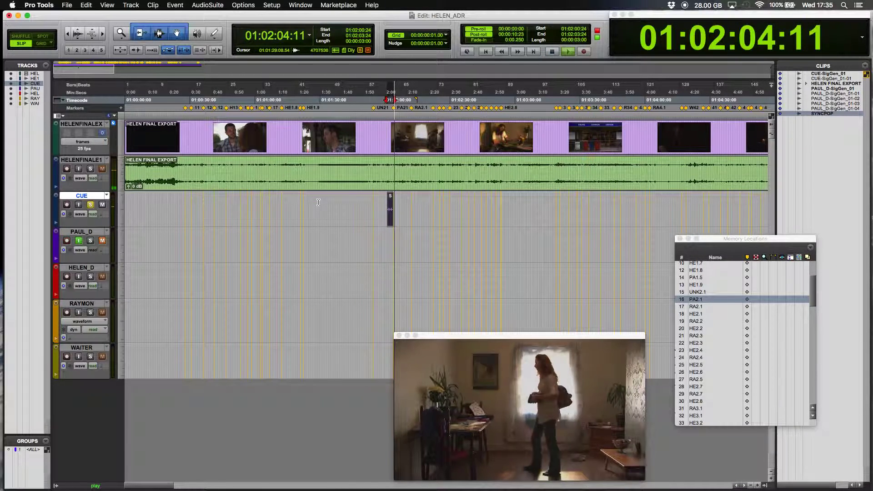
{"action": "key", "text": "space"}
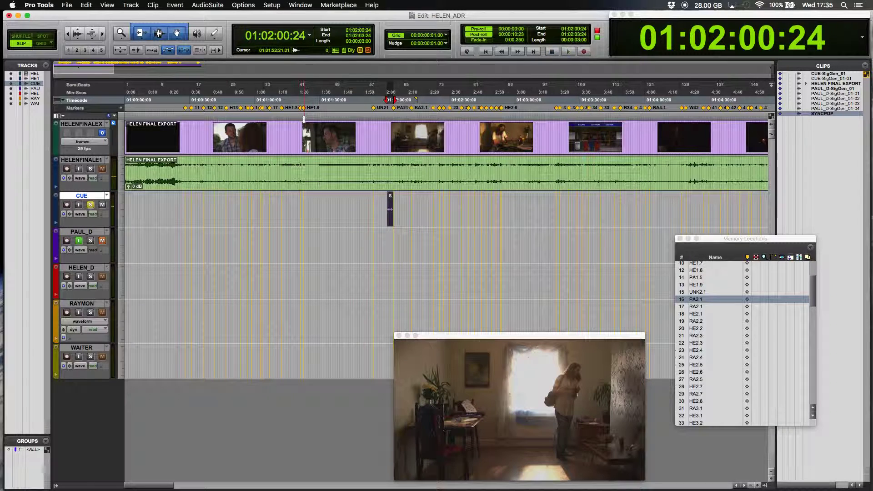